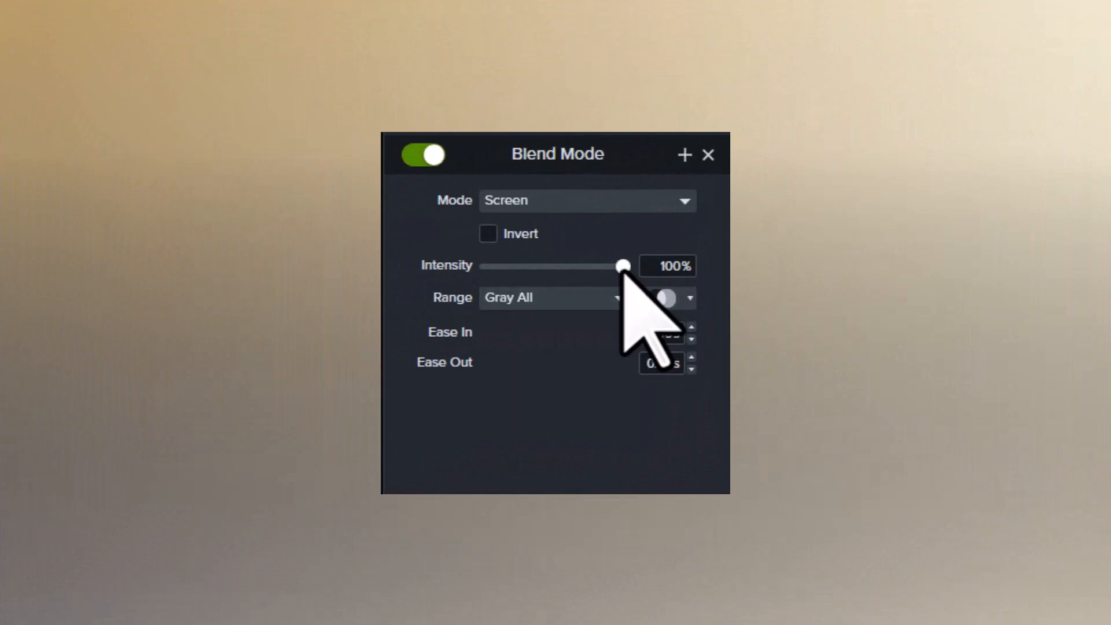
# Step: Lower the Blend Mode intensity to 0% and bring it back up to 100%
pyautogui.moveTo(623, 267); pyautogui.dragTo(486, 268)
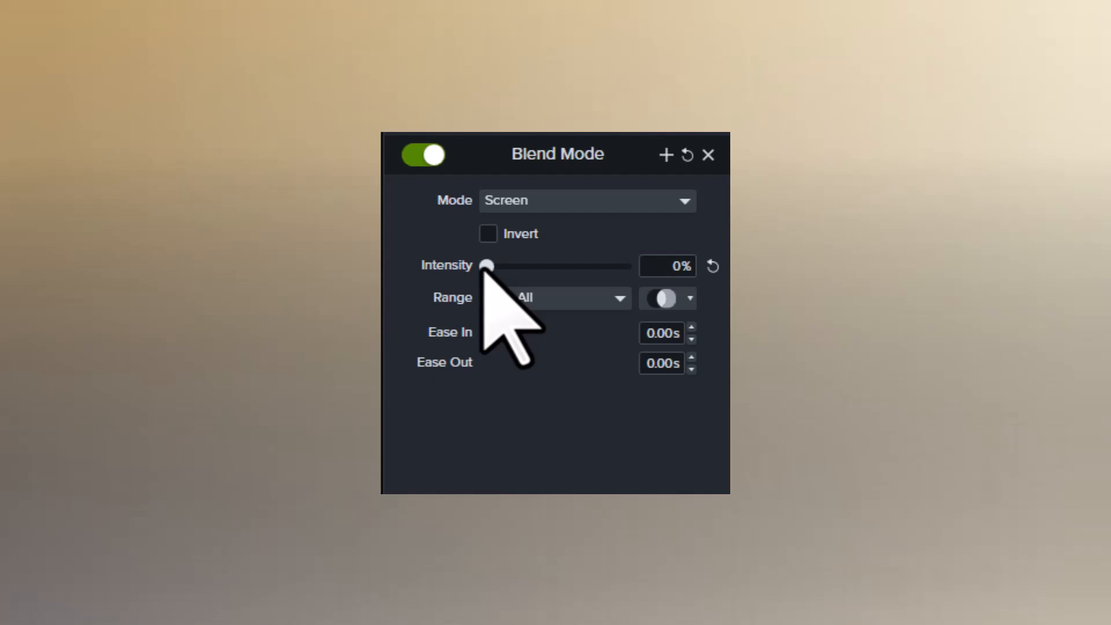
pyautogui.moveTo(486, 266); pyautogui.dragTo(623, 266)
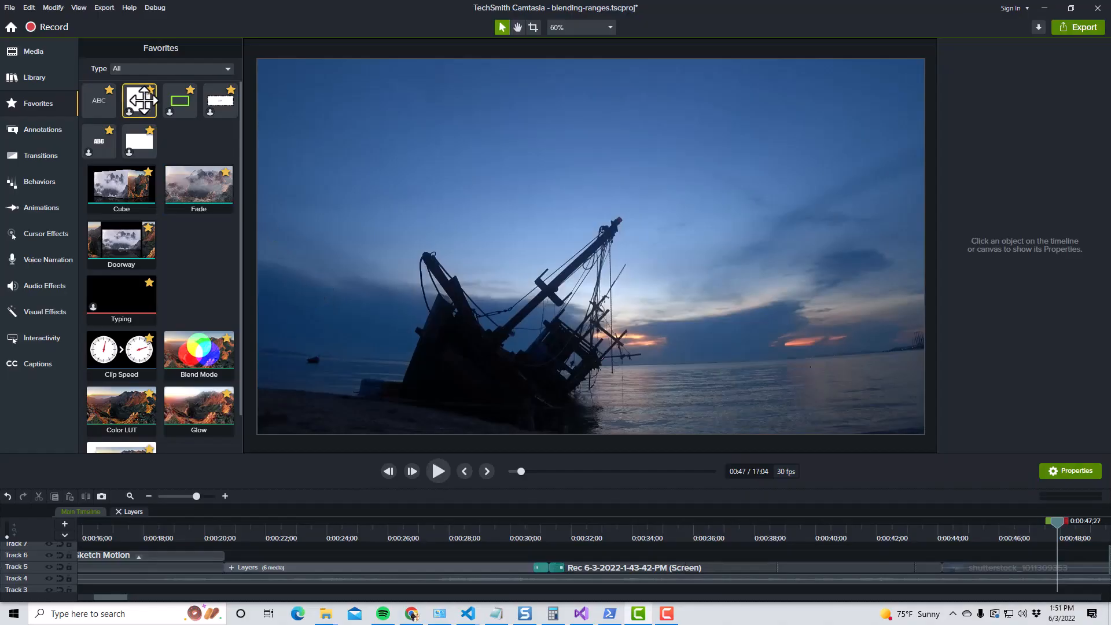
# Step: Cover the shipwreck video with a full-canvas rectangle filled with solid orange and apply the Blend Mode effect to it
pyautogui.moveTo(139, 100); pyautogui.dragTo(911, 425)
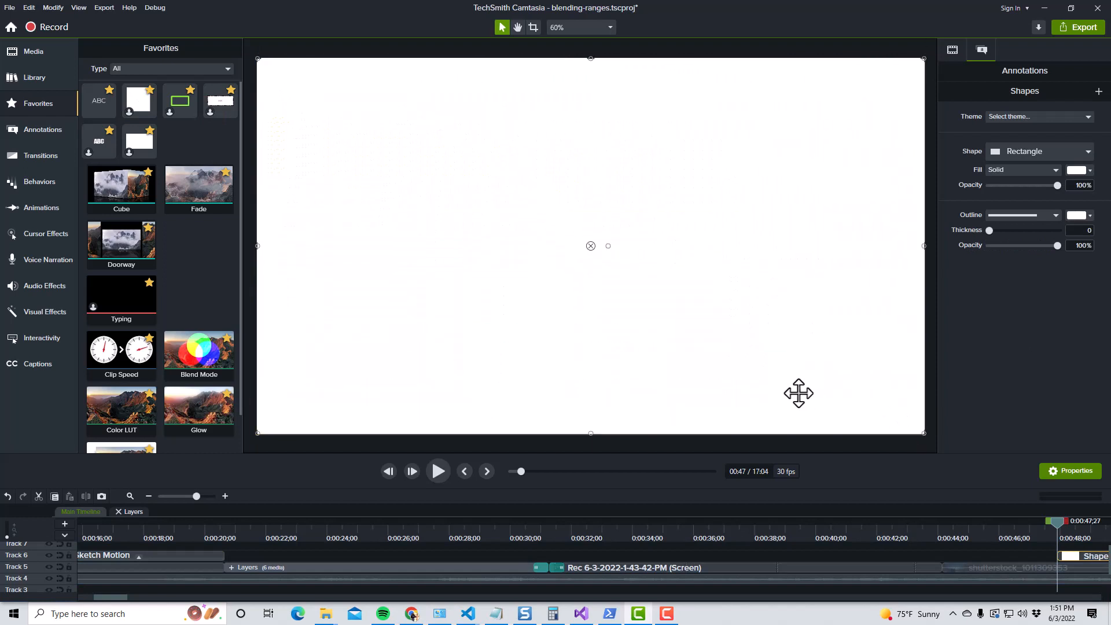
pyautogui.click(1077, 170)
pyautogui.click(1023, 209)
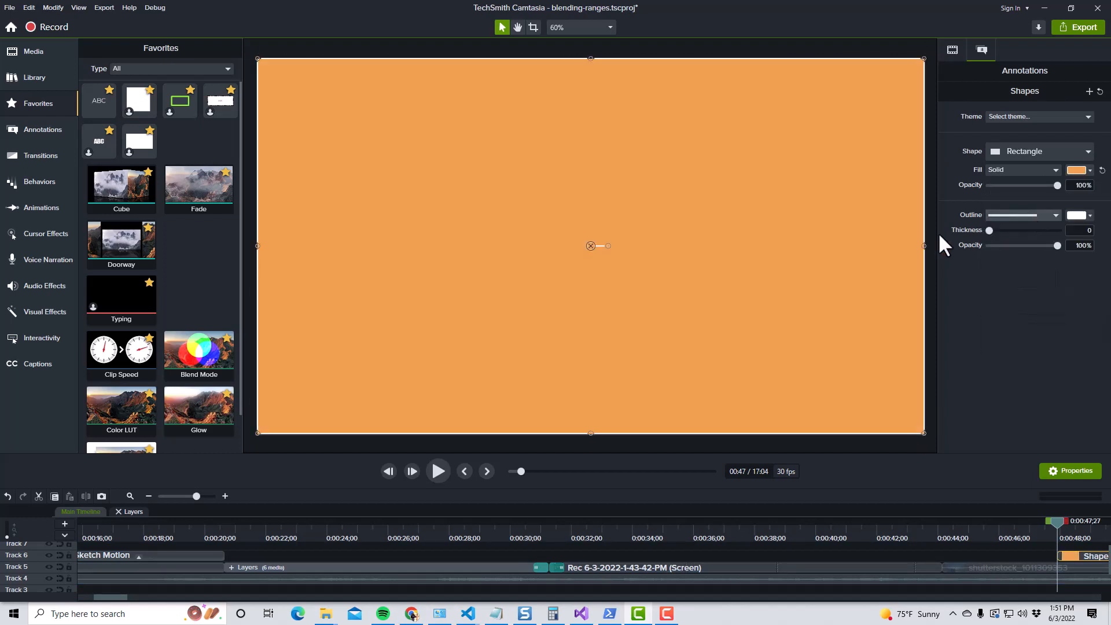
pyautogui.moveTo(193, 353); pyautogui.dragTo(846, 322)
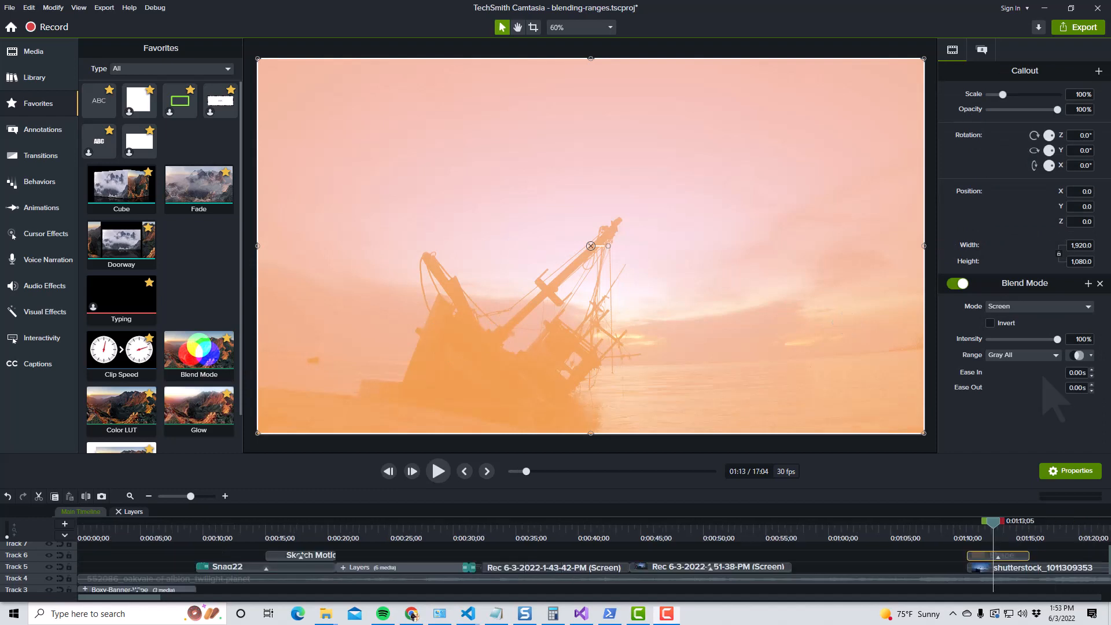
pyautogui.moveTo(1057, 341)
pyautogui.mouseDown()
pyautogui.moveTo(984, 343)
pyautogui.moveTo(1073, 344)
pyautogui.mouseUp()
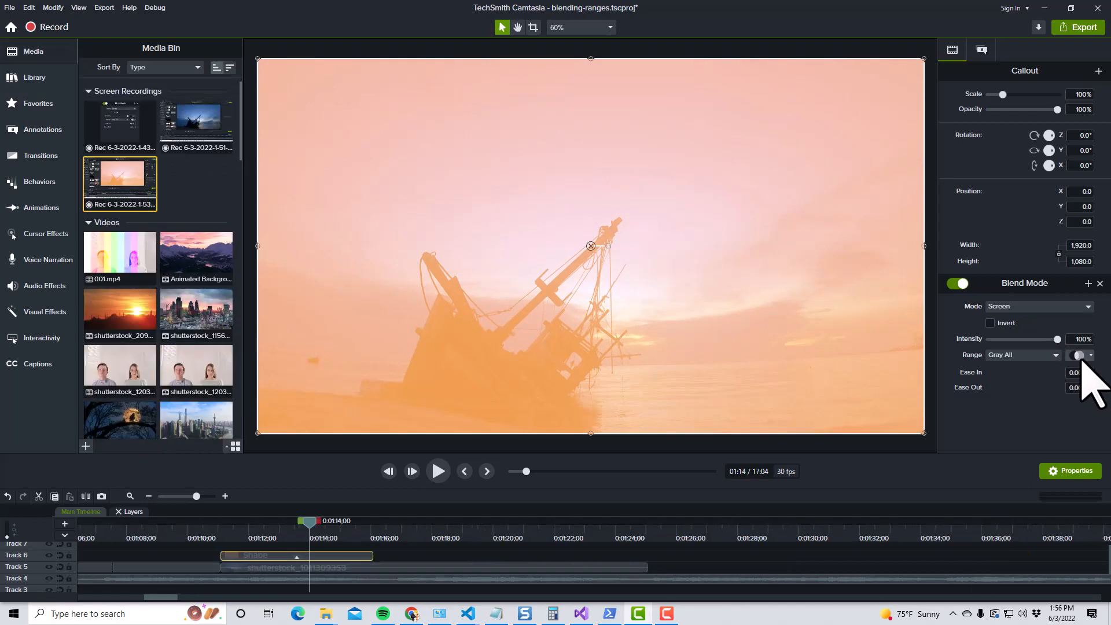
# Step: Show the custom range controls of the rectangle's Blend Mode and set the gray shadow range to about 20/102
pyautogui.click(1078, 354)
pyautogui.scroll(-2, 1081, 363)
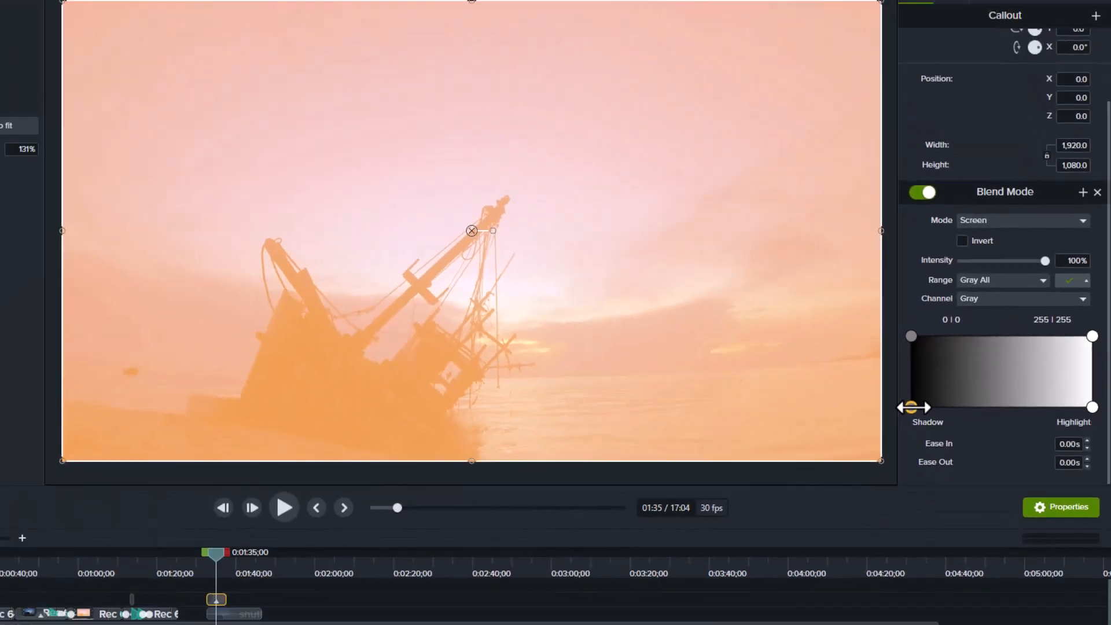
pyautogui.moveTo(780, 468); pyautogui.dragTo(810, 469)
pyautogui.moveTo(960, 394); pyautogui.dragTo(978, 398)
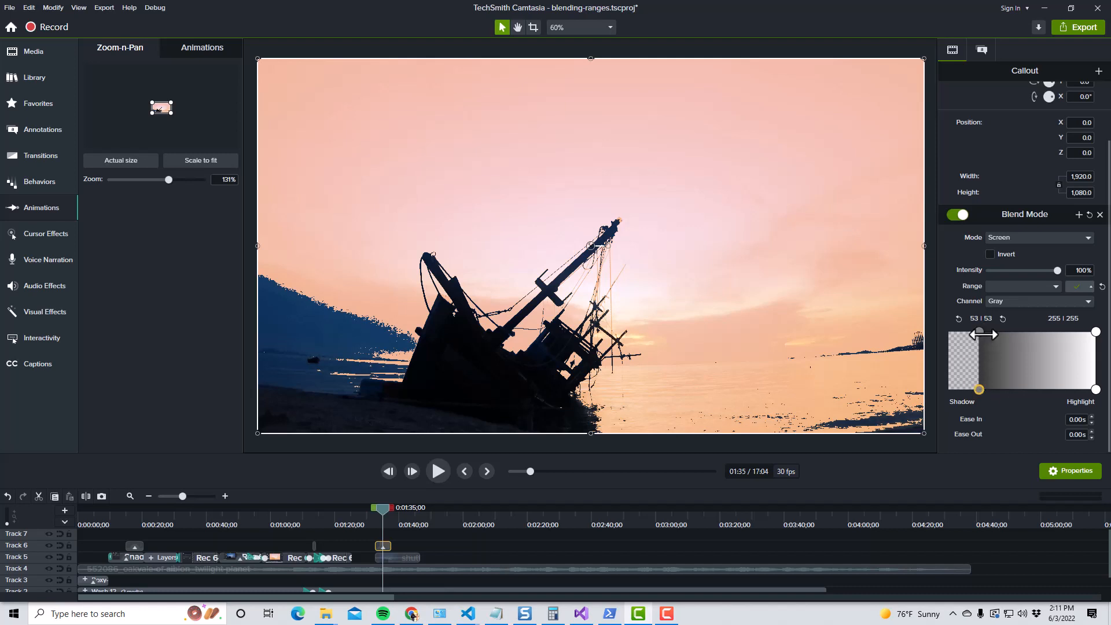
pyautogui.moveTo(982, 334); pyautogui.dragTo(1007, 345)
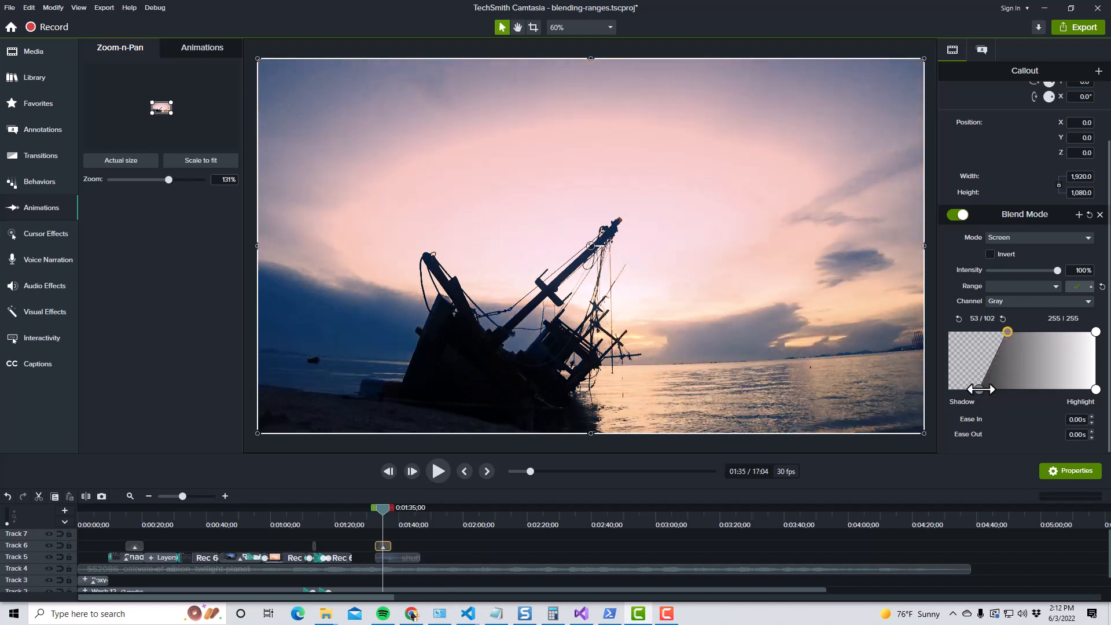
pyautogui.moveTo(979, 389); pyautogui.dragTo(961, 389)
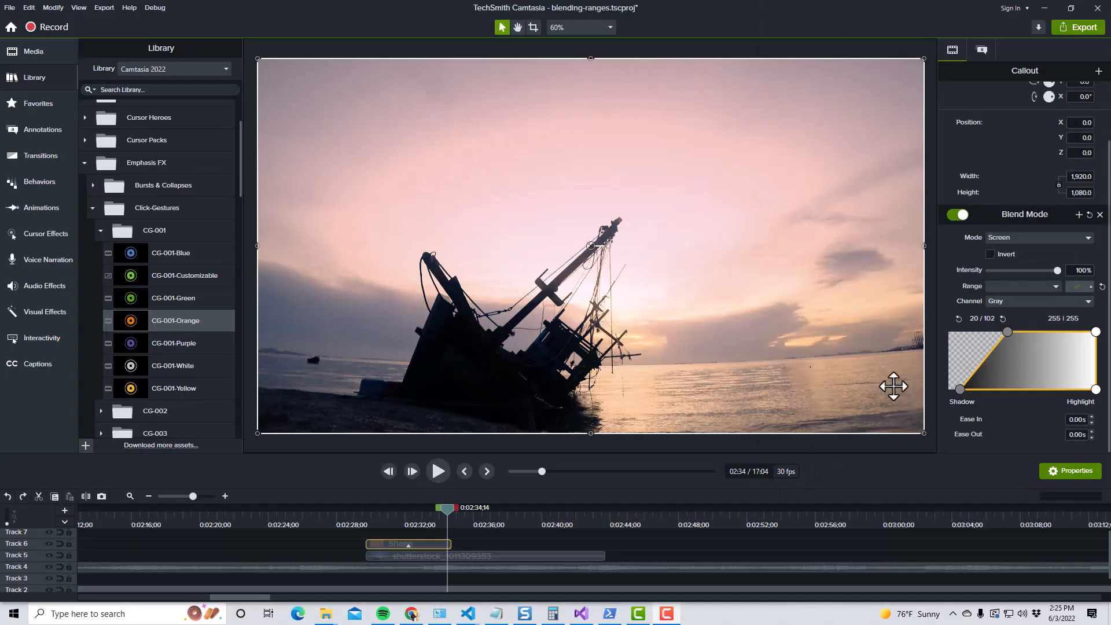
# Step: Reduce the rectangle's blend intensity to about 87% and shift the whole gray range until the shadow range is about 114/196
pyautogui.moveTo(1058, 269)
pyautogui.mouseDown()
pyautogui.moveTo(1007, 272)
pyautogui.moveTo(1047, 272)
pyautogui.mouseUp()
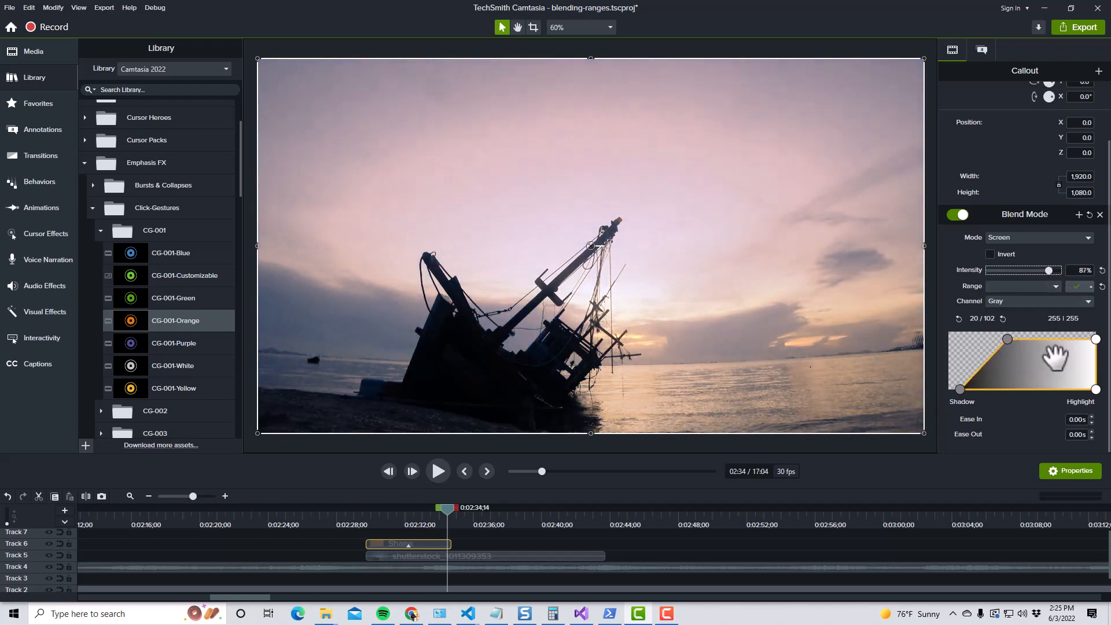
pyautogui.moveTo(1093, 340); pyautogui.dragTo(1079, 339)
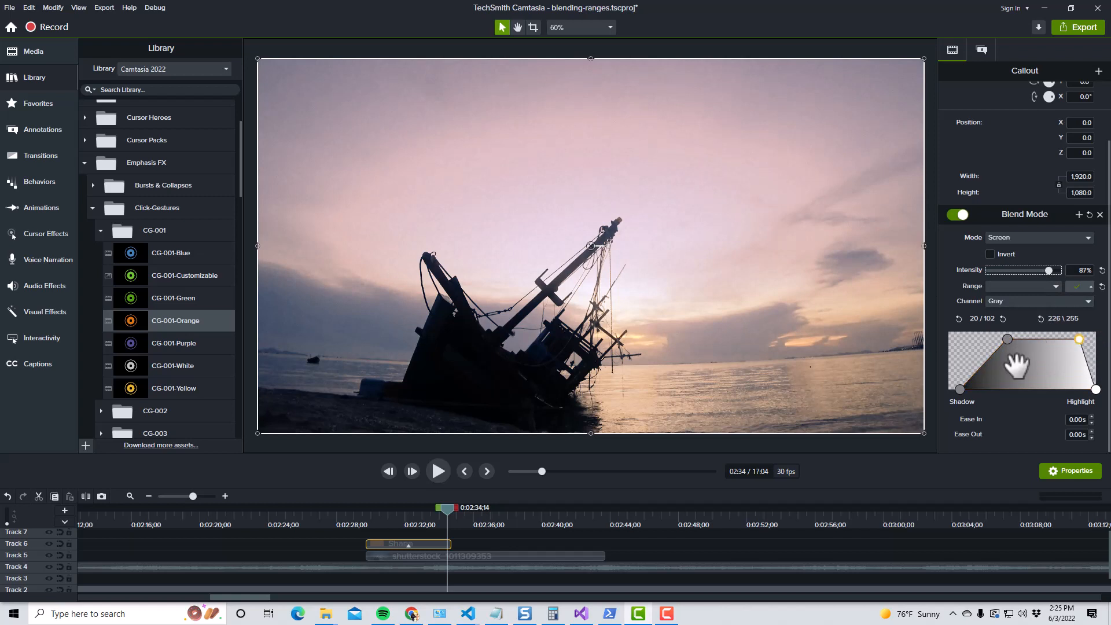
pyautogui.moveTo(1000, 379); pyautogui.dragTo(1054, 379)
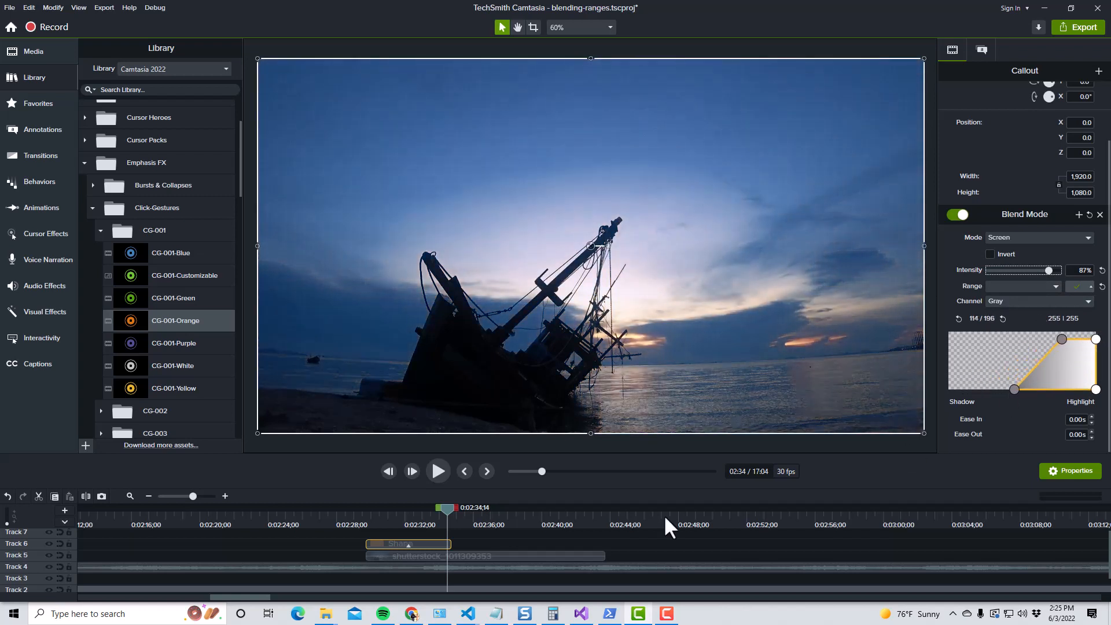
# Step: Adjust the shape's blend range to about 91/173 shadows and 222\231 highlights at an earlier time, and play the clip
pyautogui.moveTo(446, 510); pyautogui.dragTo(439, 513)
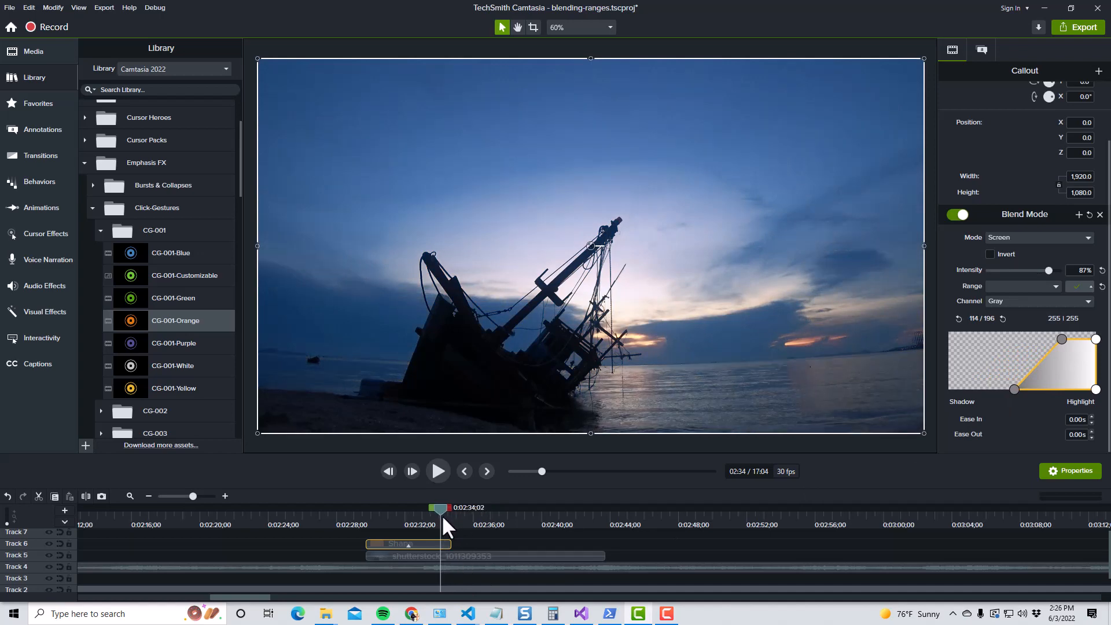
pyautogui.moveTo(442, 515); pyautogui.dragTo(424, 512)
pyautogui.moveTo(1070, 377)
pyautogui.mouseDown()
pyautogui.moveTo(1023, 377)
pyautogui.moveTo(1056, 377)
pyautogui.mouseUp()
pyautogui.moveTo(419, 507); pyautogui.dragTo(407, 509)
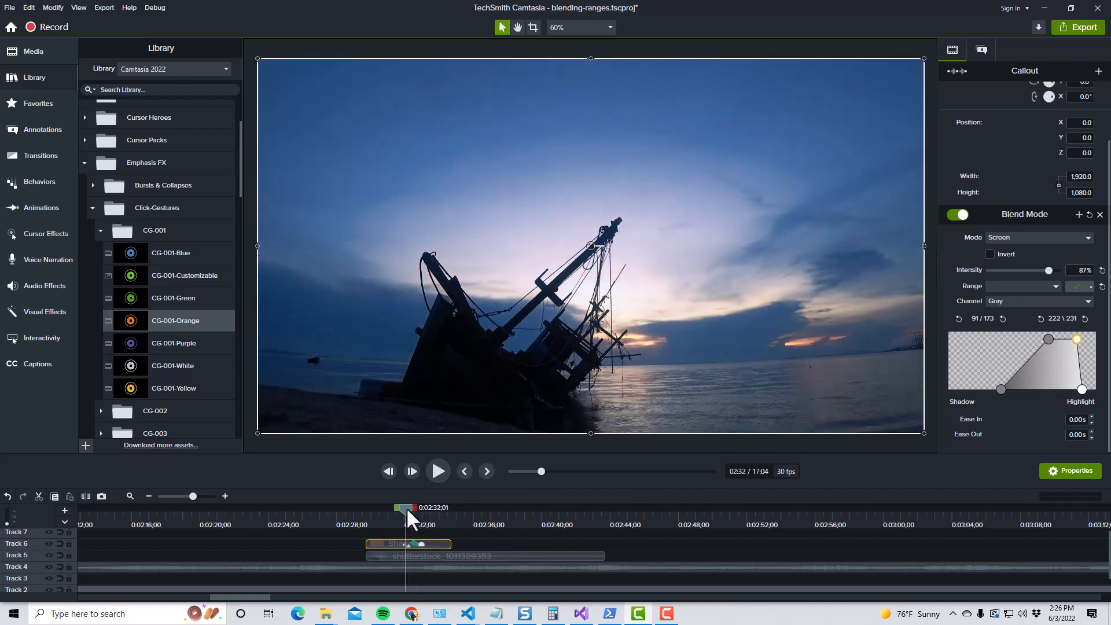
pyautogui.click(438, 471)
pyautogui.click(437, 470)
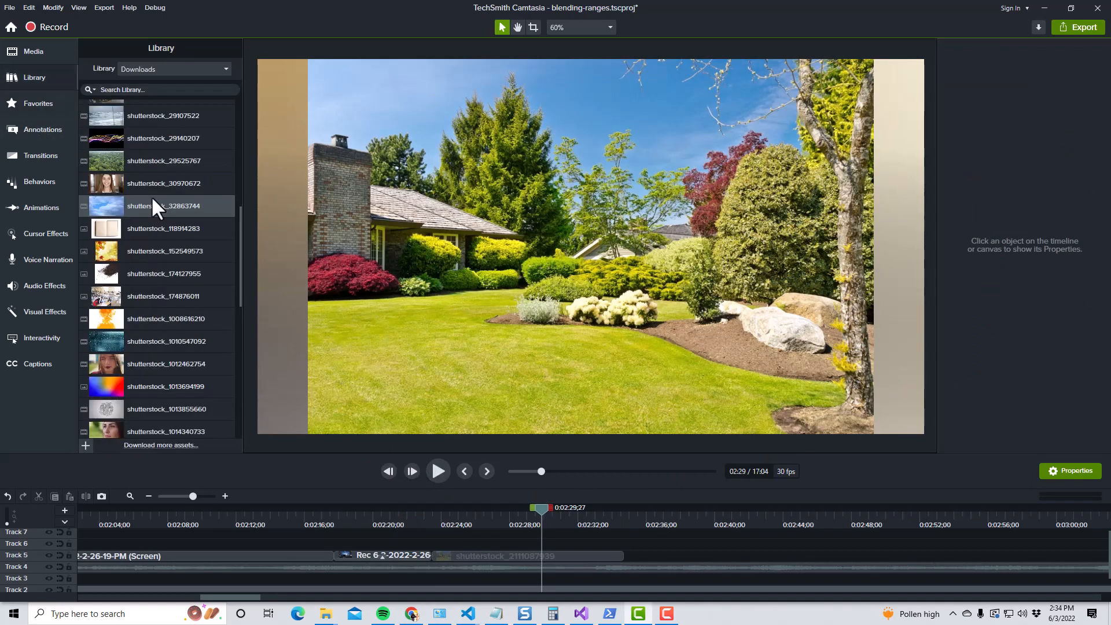
# Step: Place the sky clip shutterstock_32863744 over the house photo and crop both sides to the photo's width, about 1,631.4
pyautogui.moveTo(151, 204); pyautogui.dragTo(592, 245)
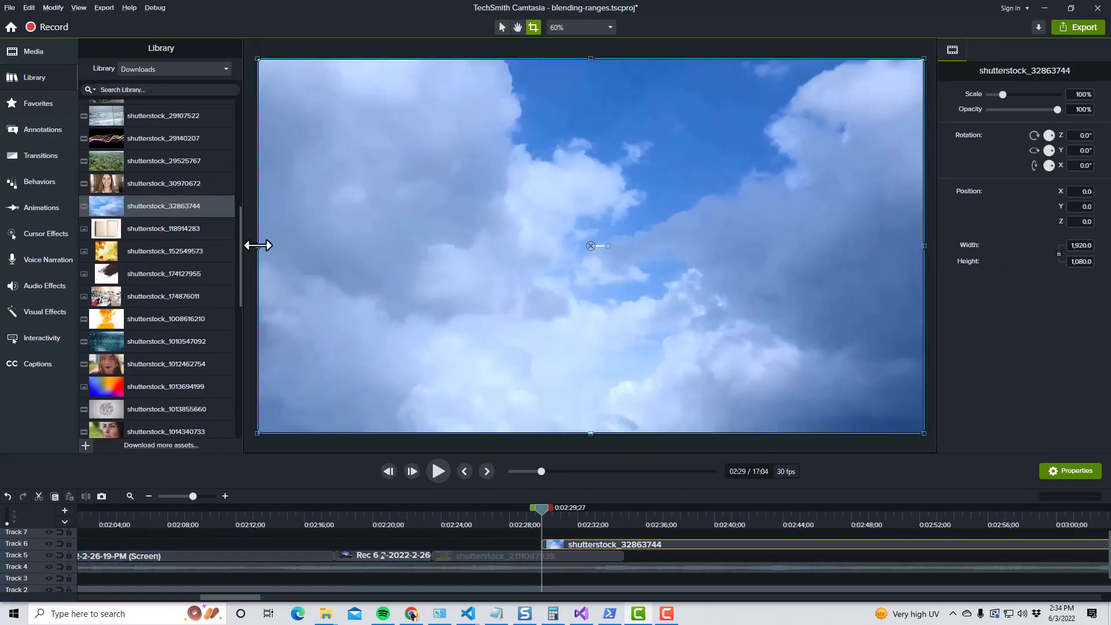
pyautogui.moveTo(259, 246); pyautogui.dragTo(317, 247)
pyautogui.moveTo(924, 246); pyautogui.dragTo(874, 245)
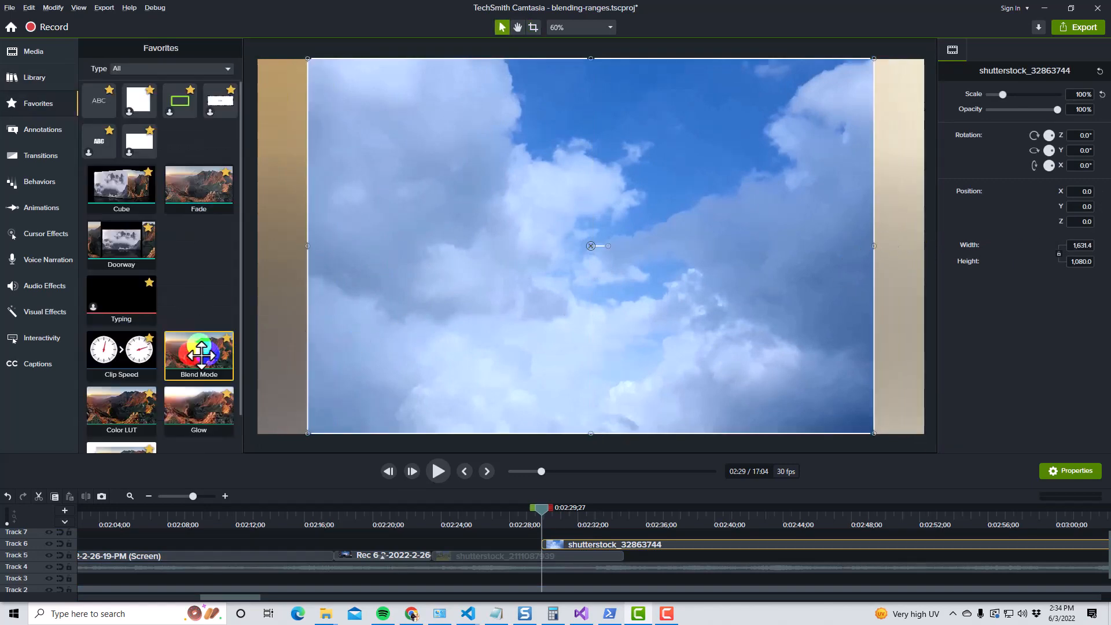
# Step: Apply the Blend Mode effect to the sky clip and set its mode to Normal
pyautogui.moveTo(200, 353); pyautogui.dragTo(637, 260)
pyautogui.click(1007, 306)
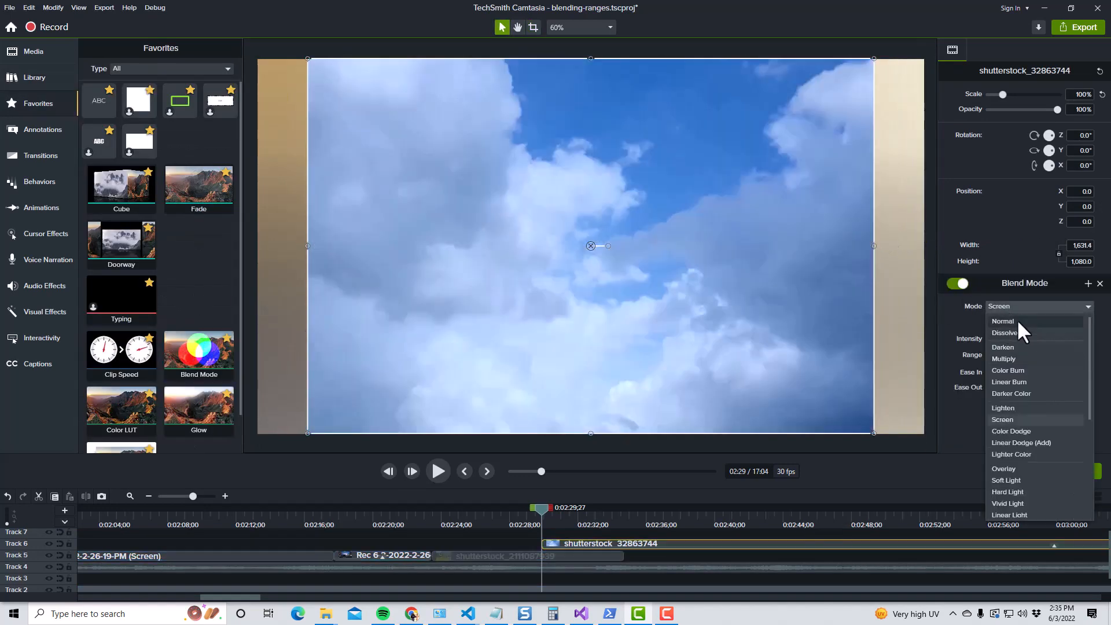
pyautogui.click(1016, 318)
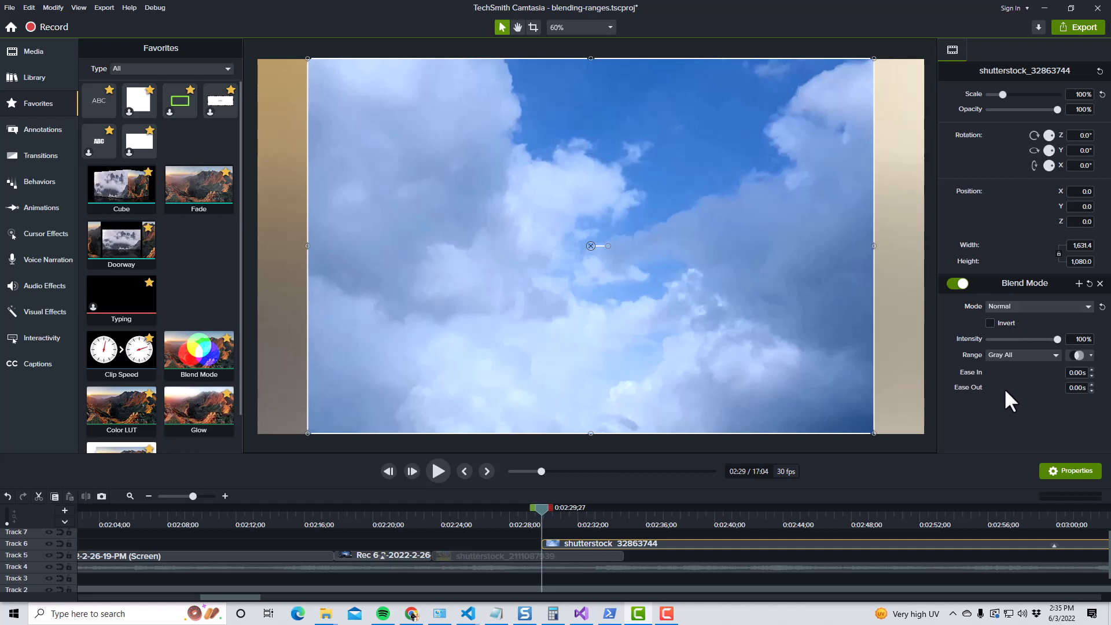
# Step: Restrict the sky clip's blending to the Blue channel with a shadow range of about 181/255, and play the result
pyautogui.click(1022, 356)
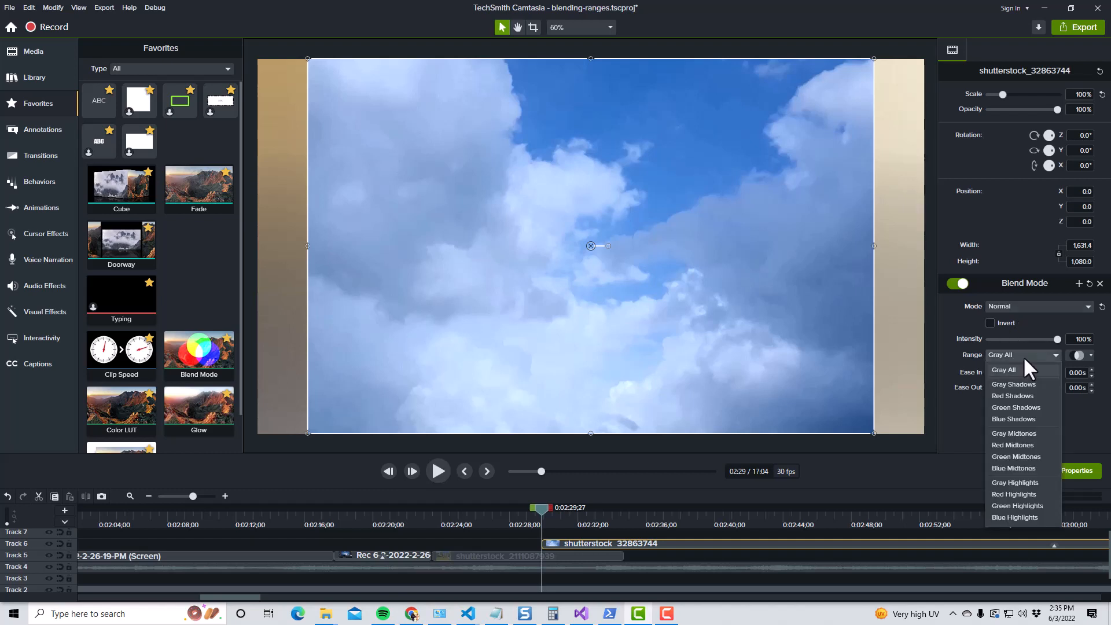
pyautogui.click(1023, 356)
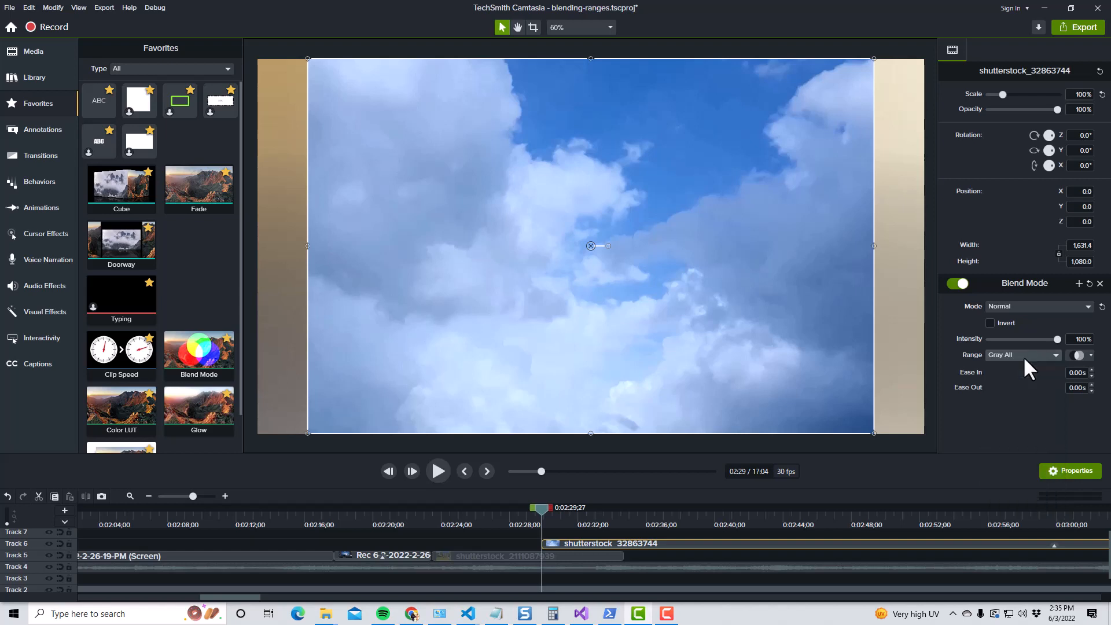
pyautogui.click(1085, 354)
pyautogui.scroll(-2, 1042, 356)
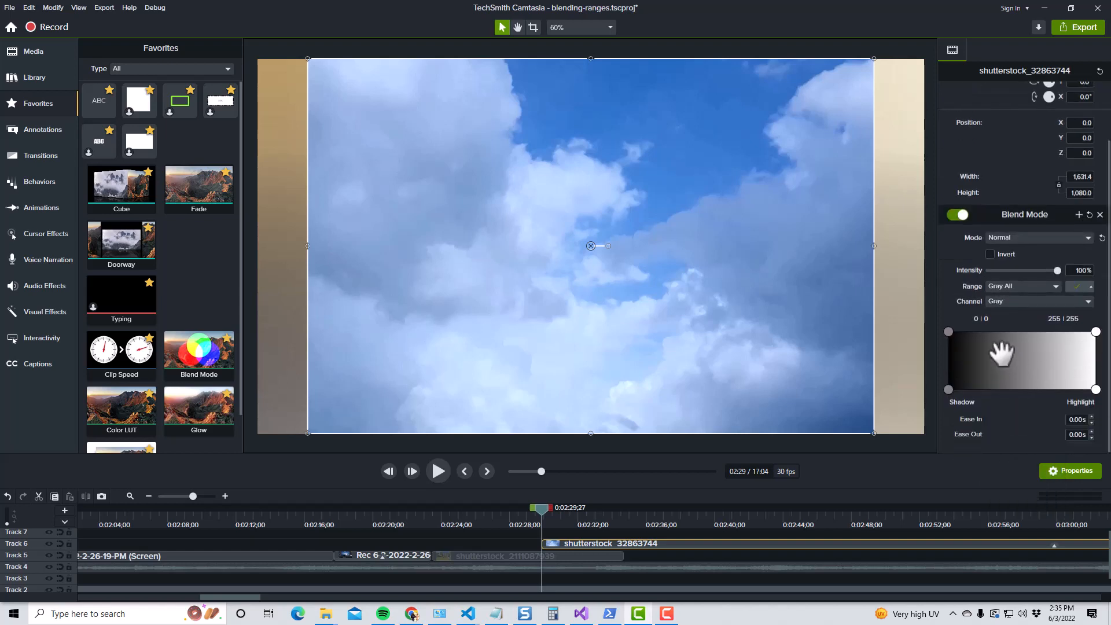
pyautogui.click(1018, 302)
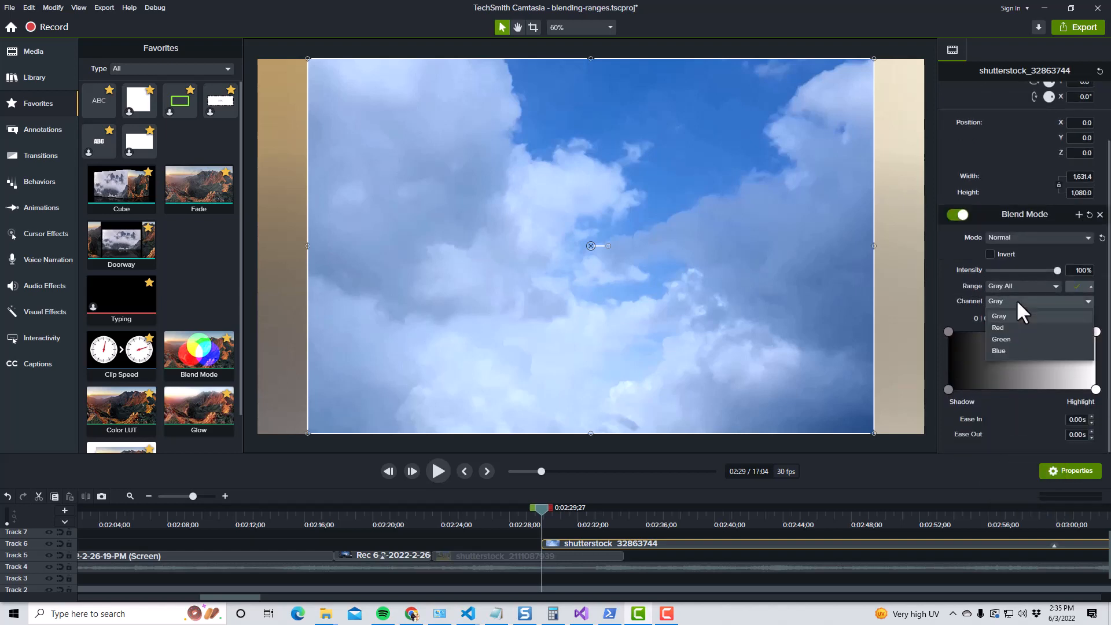
pyautogui.click(1007, 350)
pyautogui.moveTo(948, 389); pyautogui.dragTo(1053, 389)
pyautogui.moveTo(1048, 331); pyautogui.dragTo(1099, 346)
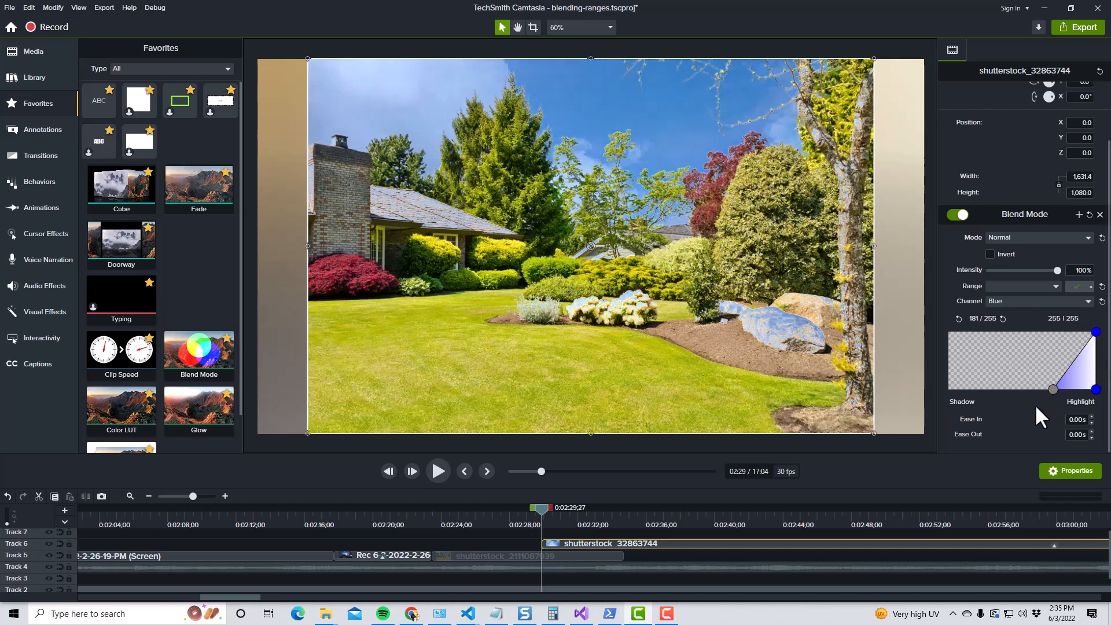
pyautogui.click(439, 471)
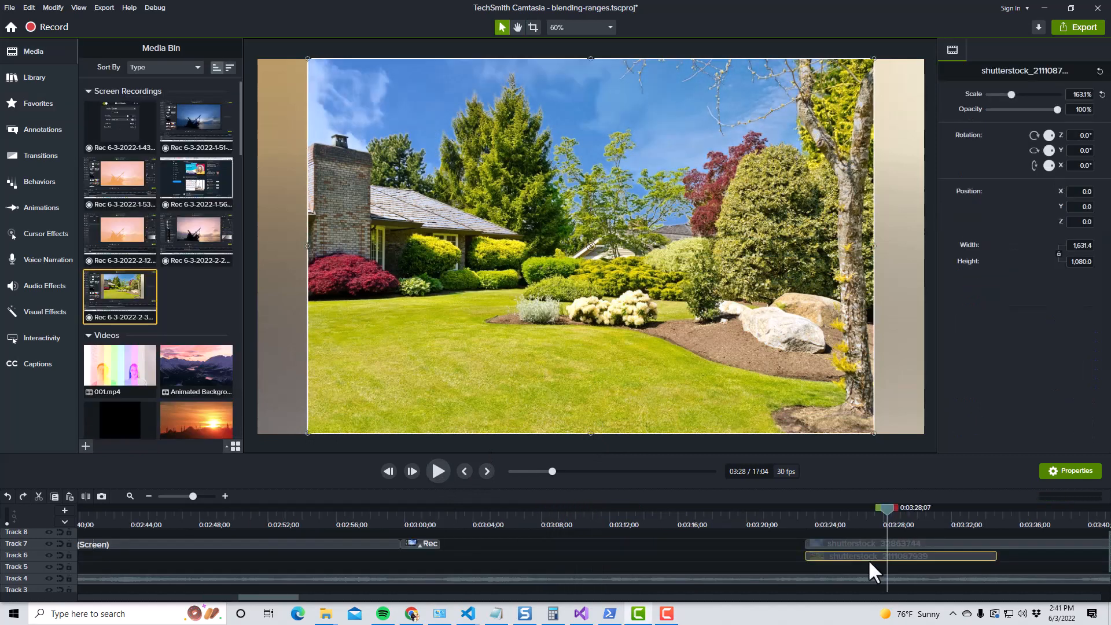
# Step: Put a copy of the house photo on a track above the sky clip and crop it down to the house area
pyautogui.moveTo(868, 559); pyautogui.dragTo(850, 536)
pyautogui.press('alt')
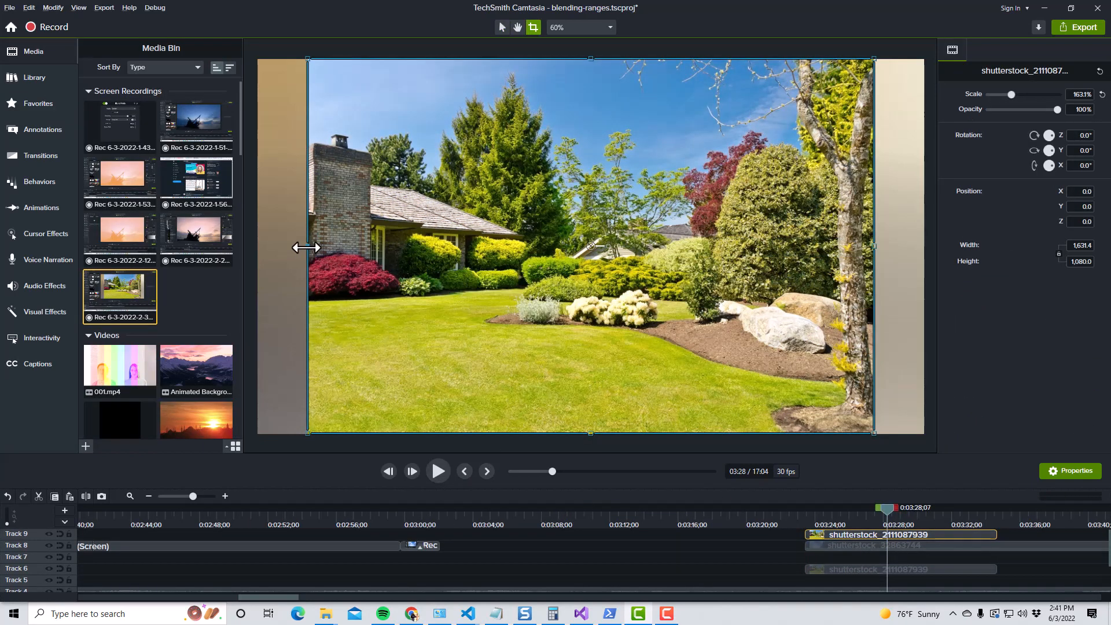
pyautogui.moveTo(590, 58); pyautogui.dragTo(590, 185)
pyautogui.moveTo(590, 433); pyautogui.dragTo(590, 237)
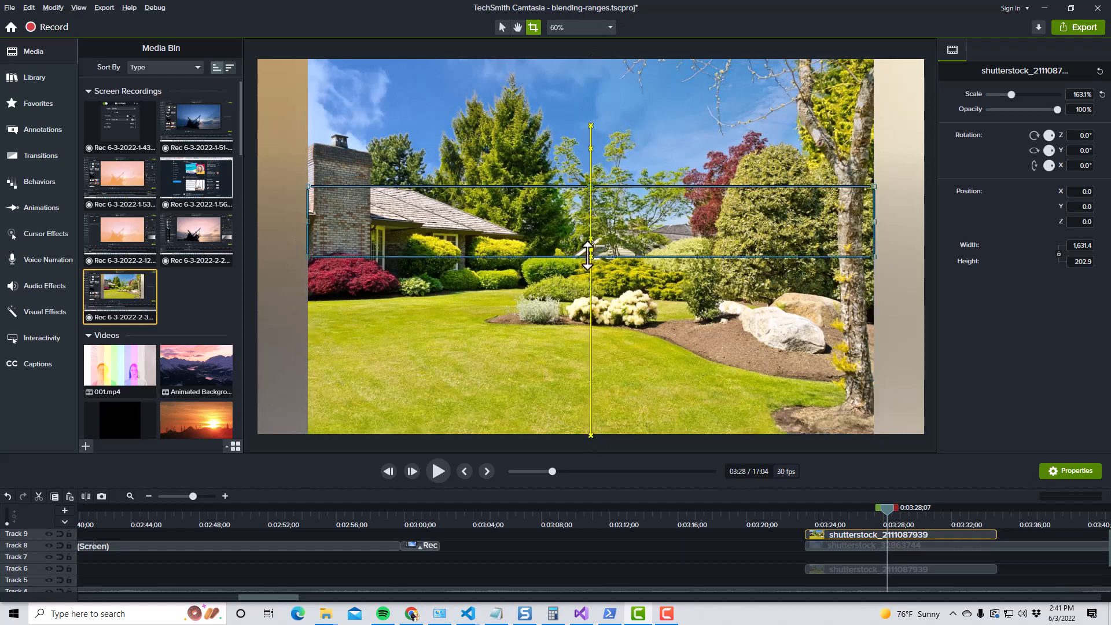
pyautogui.moveTo(874, 212); pyautogui.dragTo(529, 228)
pyautogui.moveTo(886, 509); pyautogui.dragTo(893, 539)
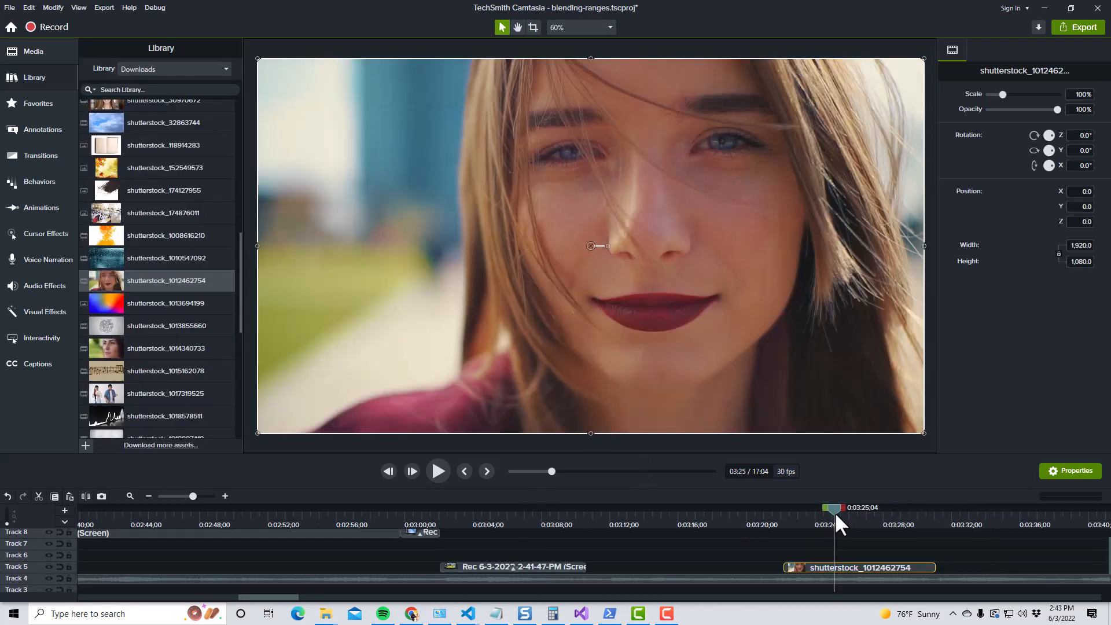
pyautogui.moveTo(835, 512); pyautogui.dragTo(815, 511)
pyautogui.click(437, 472)
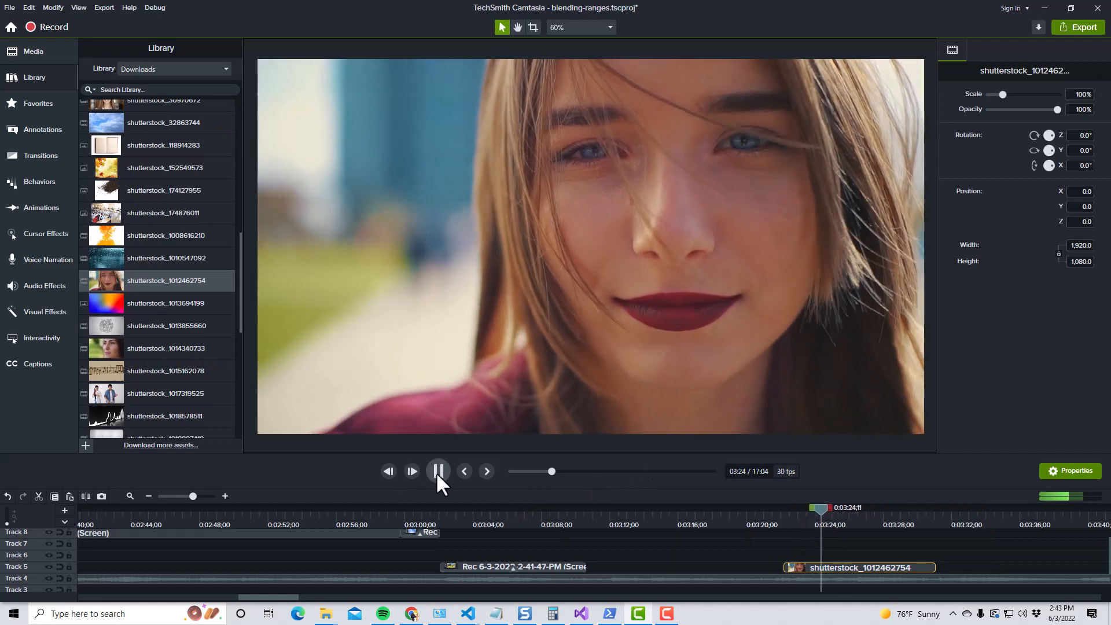
pyautogui.click(437, 471)
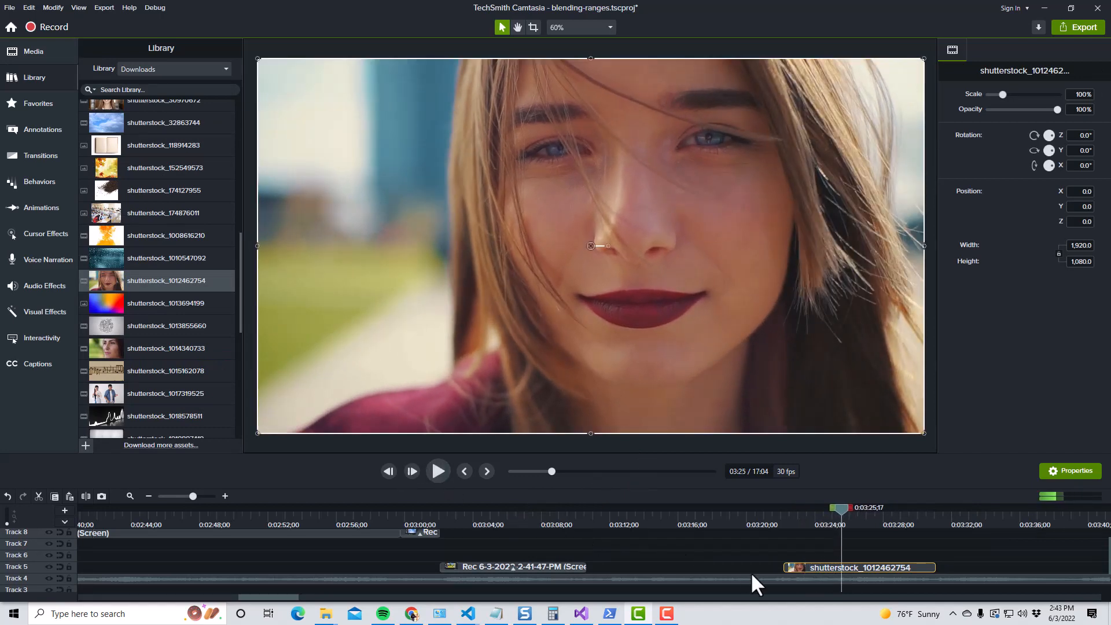
# Step: Duplicate the portrait clip onto the track above and apply Blend Mode to the copy with the Color mode
pyautogui.hotkey('ctrl', 'd')
pyautogui.press('f')
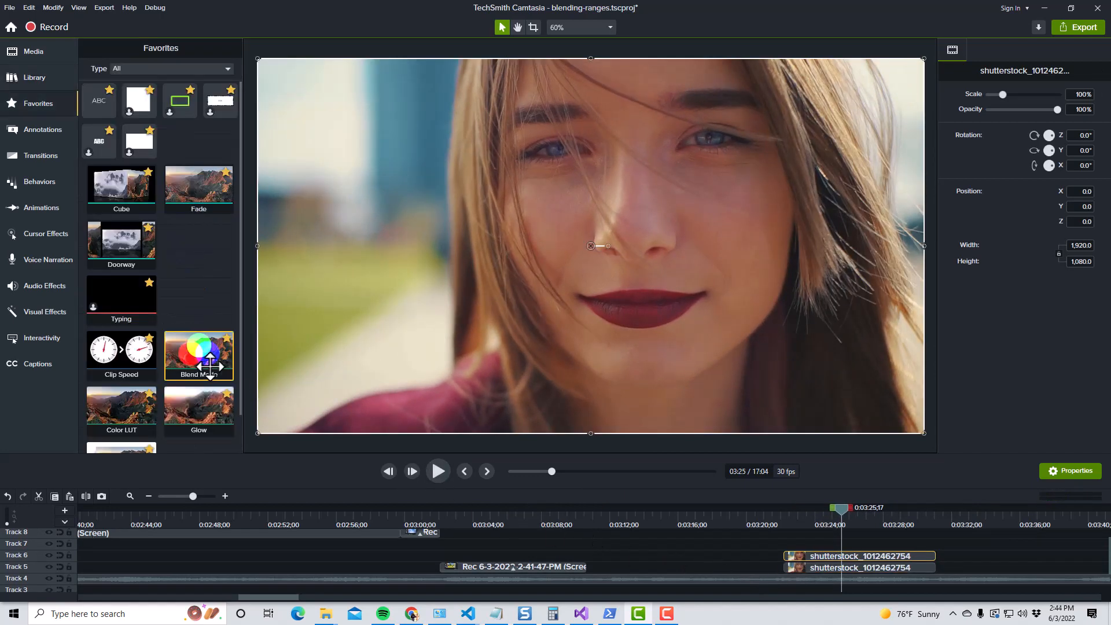
pyautogui.moveTo(209, 366); pyautogui.dragTo(851, 556)
pyautogui.click(1012, 307)
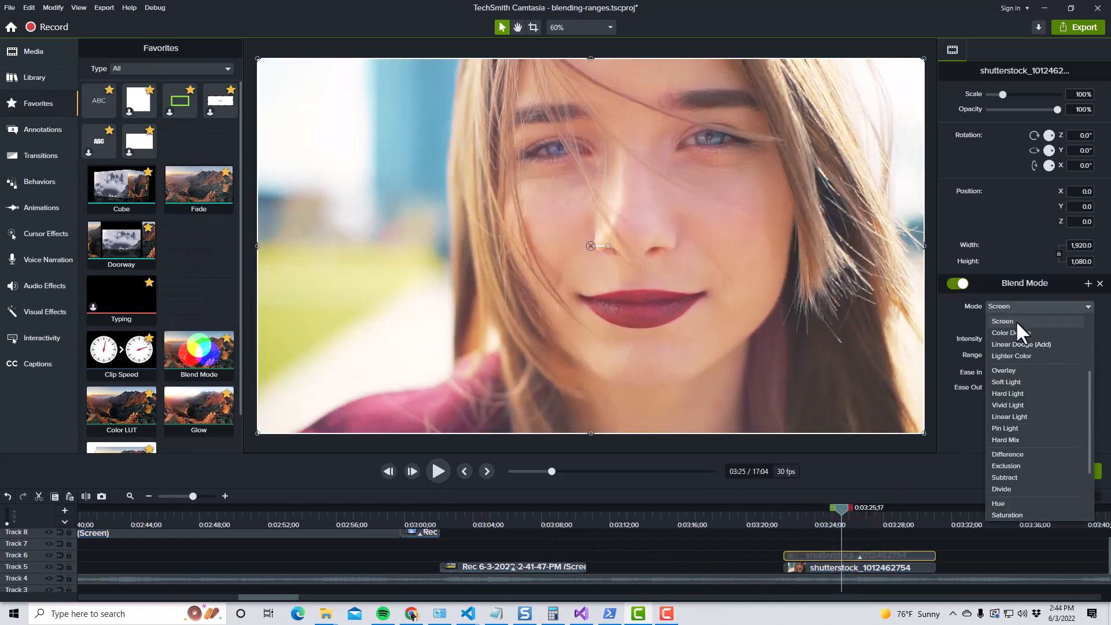
pyautogui.scroll(-2, 1001, 457)
pyautogui.click(1012, 465)
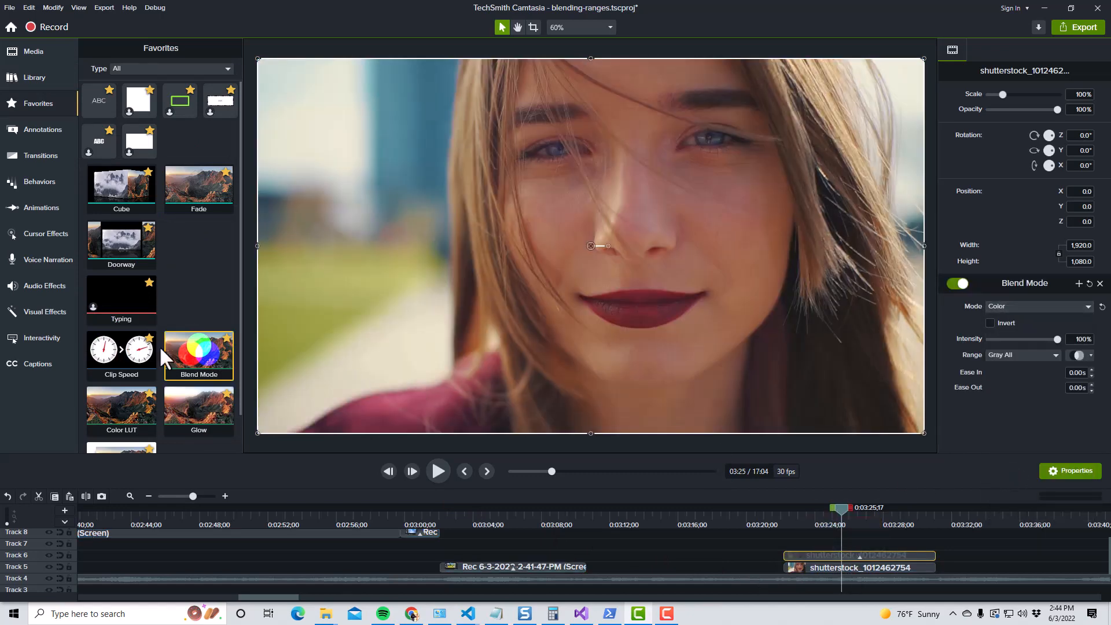
# Step: Apply Color Adjustment to the lower portrait clip on Track 5, setting brightness and contrast to 0 with saturation at -100
pyautogui.click(46, 317)
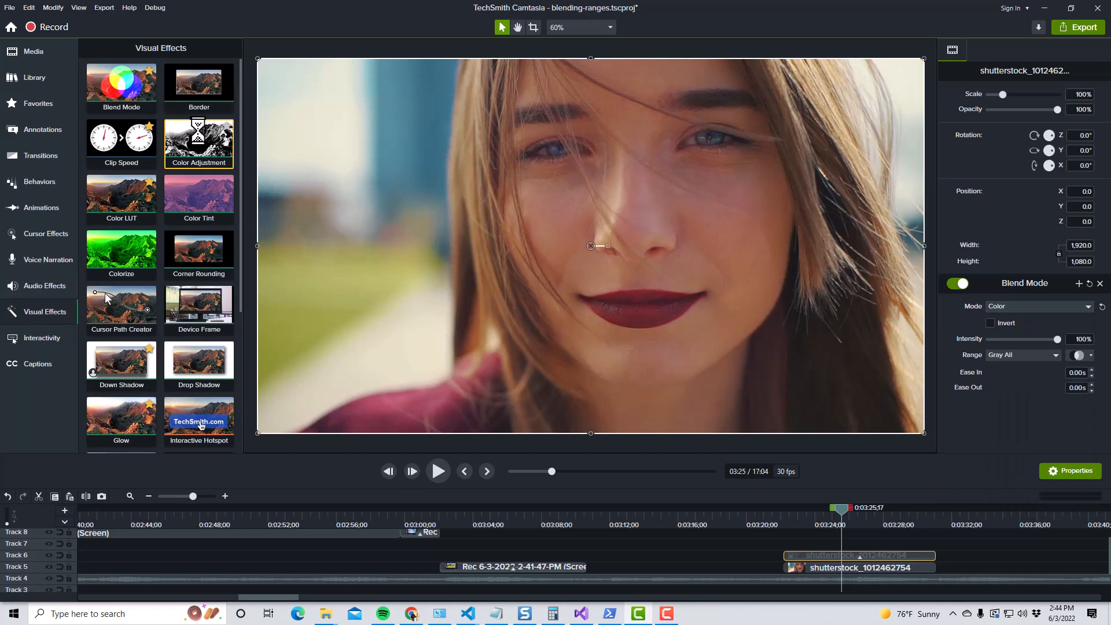
pyautogui.moveTo(198, 139); pyautogui.dragTo(820, 567)
pyautogui.click(1087, 306)
pyautogui.write('0')
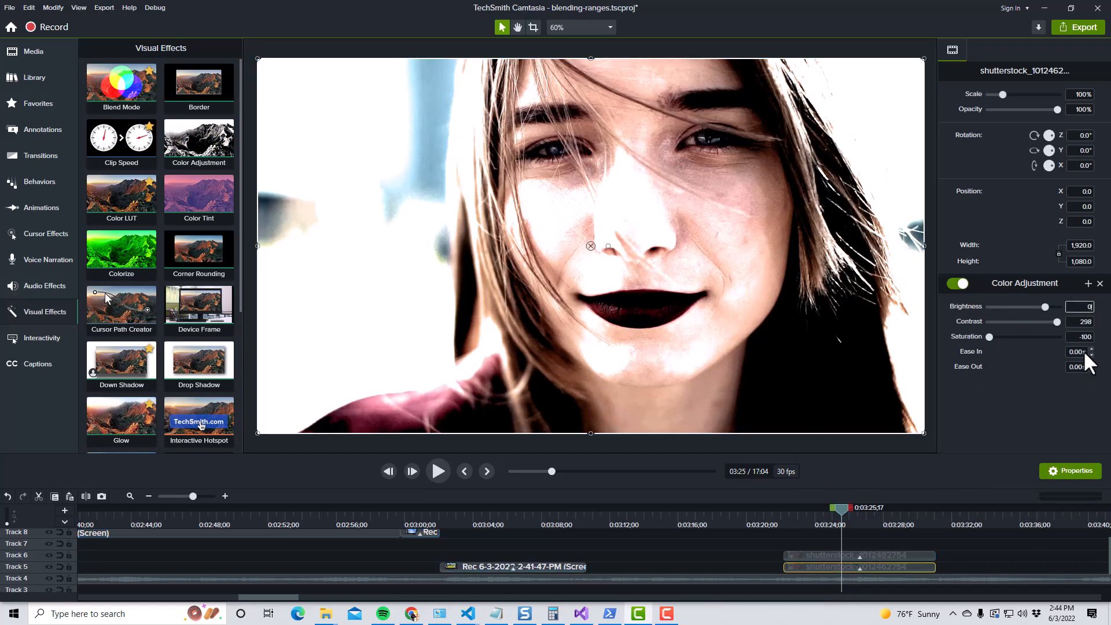
pyautogui.click(1090, 322)
pyautogui.write('0')
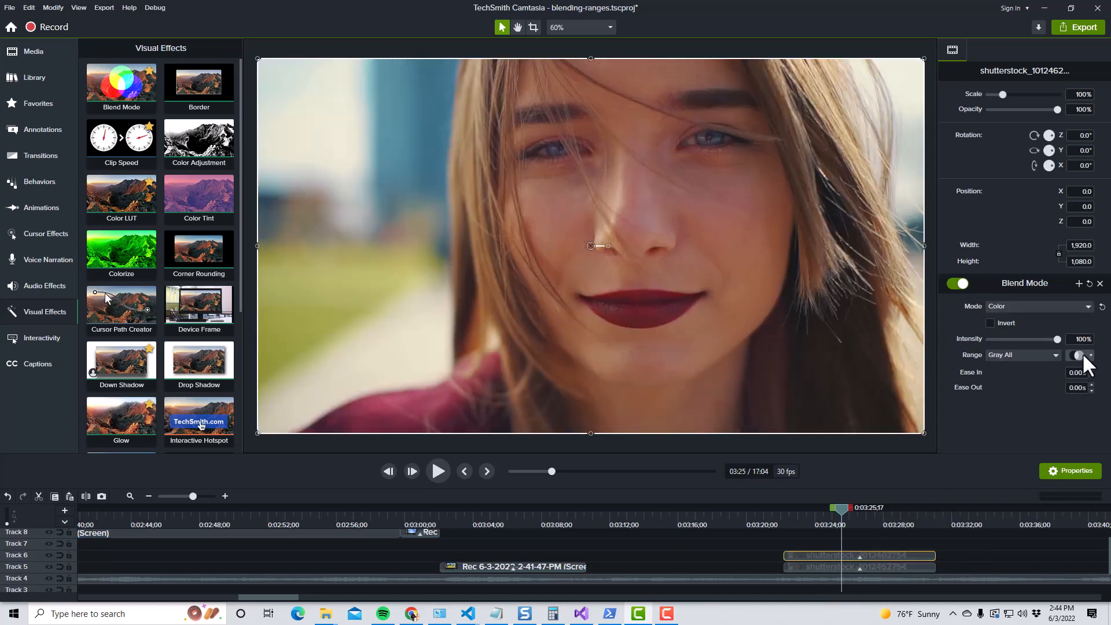
# Step: Restrict the upper portrait copy's blending range toward the shadows and split the highlight limit into a soft, sloped transition
pyautogui.click(1078, 355)
pyautogui.scroll(-1, 1082, 382)
pyautogui.moveTo(1095, 389); pyautogui.dragTo(998, 390)
pyautogui.moveTo(992, 332); pyautogui.dragTo(967, 332)
pyautogui.moveTo(1000, 390); pyautogui.dragTo(1010, 389)
pyautogui.moveTo(968, 335); pyautogui.dragTo(978, 332)
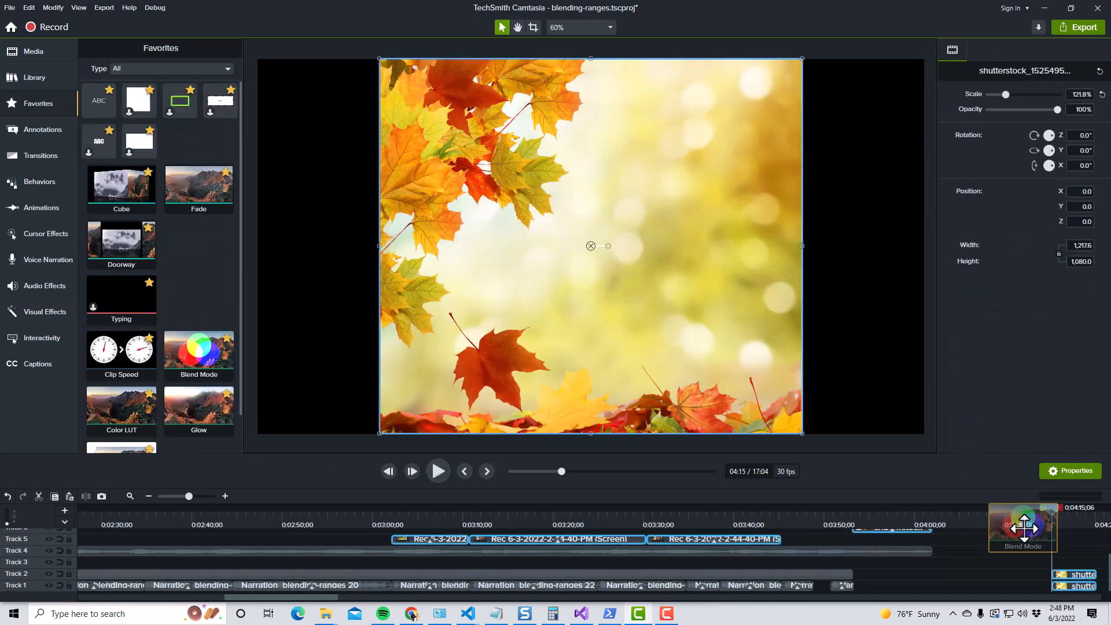
# Step: Apply Blend Mode to the autumn leaves image on Track 2 and set its mode to Color
pyautogui.moveTo(1030, 529); pyautogui.dragTo(1070, 579)
pyautogui.click(1039, 306)
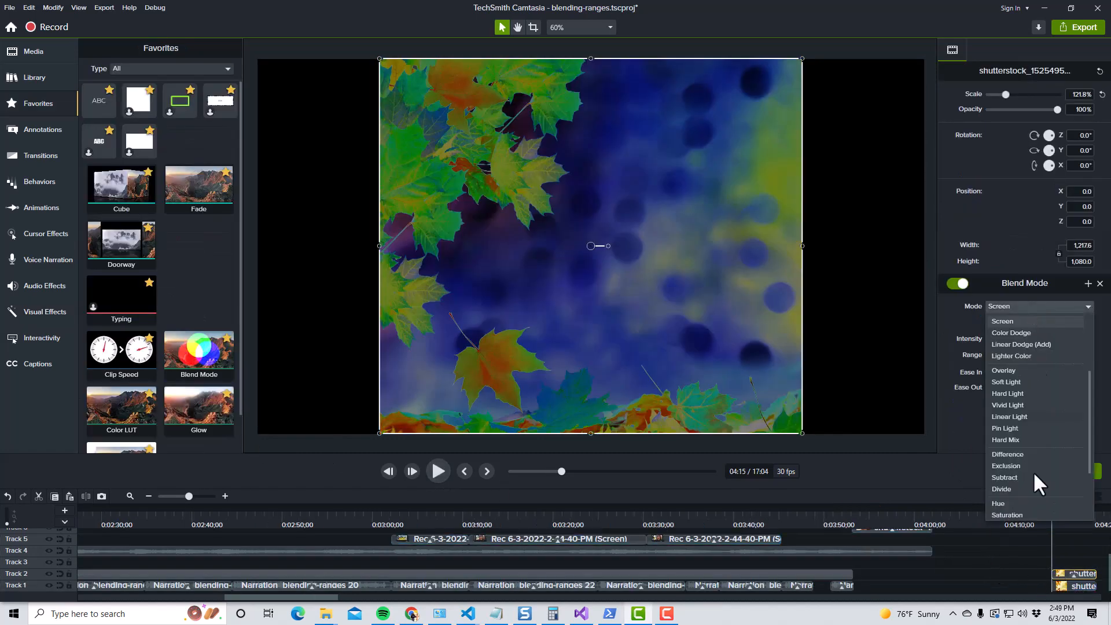
pyautogui.click(1024, 523)
# Step: Apply Color Adjustment to the leaves image on Track 1, with brightness 0 and saturation -100
pyautogui.click(44, 311)
pyautogui.moveTo(198, 141); pyautogui.dragTo(1073, 585)
pyautogui.hotkey('ctrl', 'z')
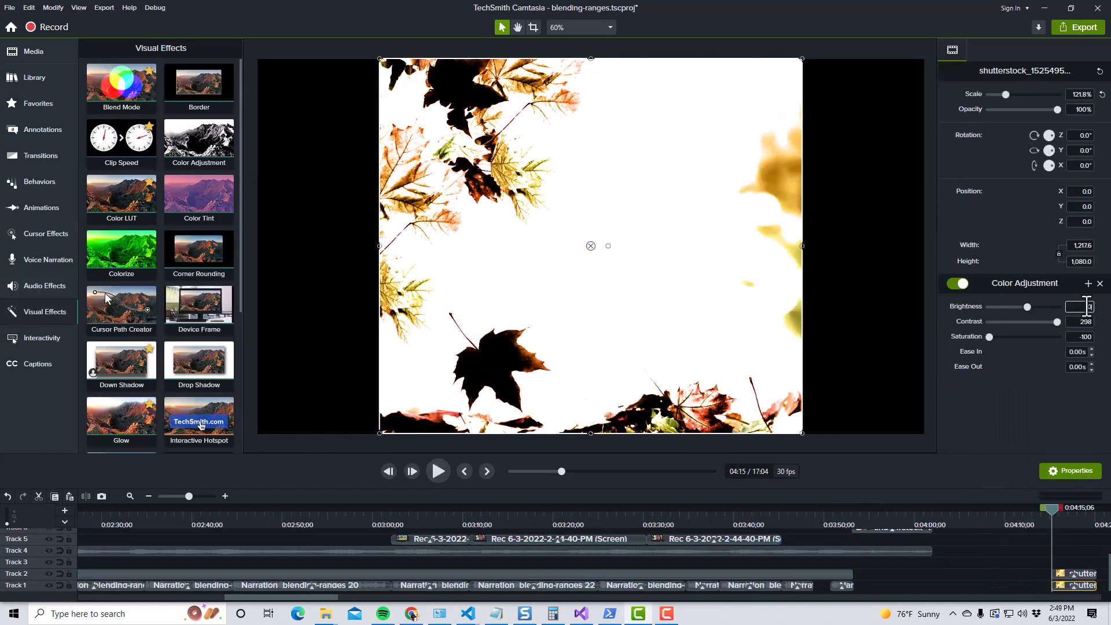
# Step: Limit the upper leaves image's Gray channel blending range to a soft highlight cutoff of 66\122
pyautogui.moveTo(1049, 397); pyautogui.dragTo(1019, 394)
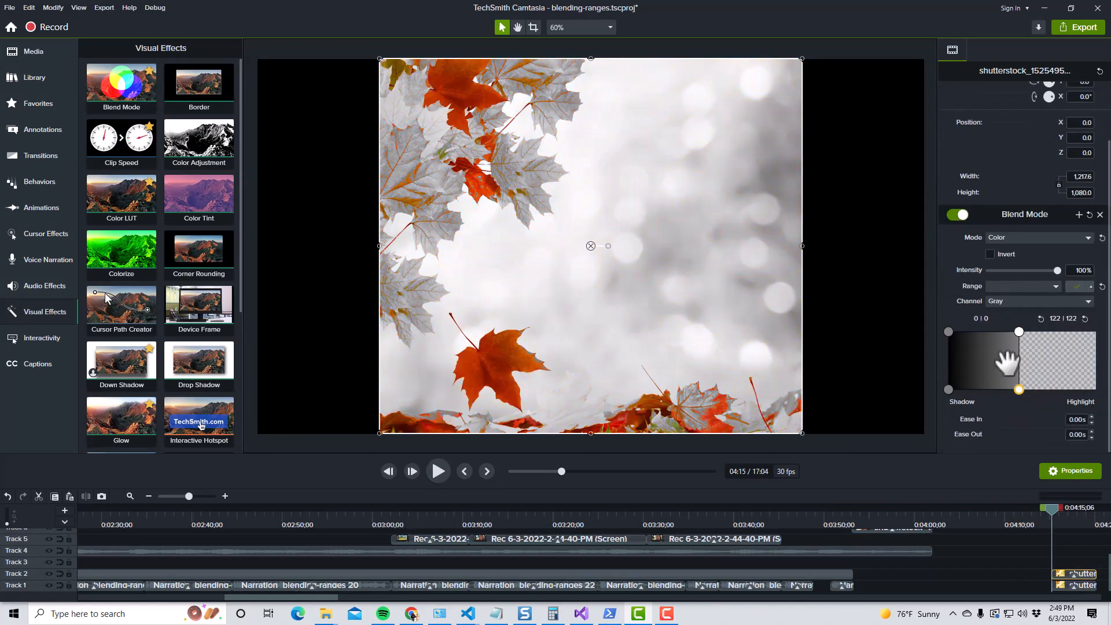
pyautogui.moveTo(1019, 331); pyautogui.dragTo(986, 332)
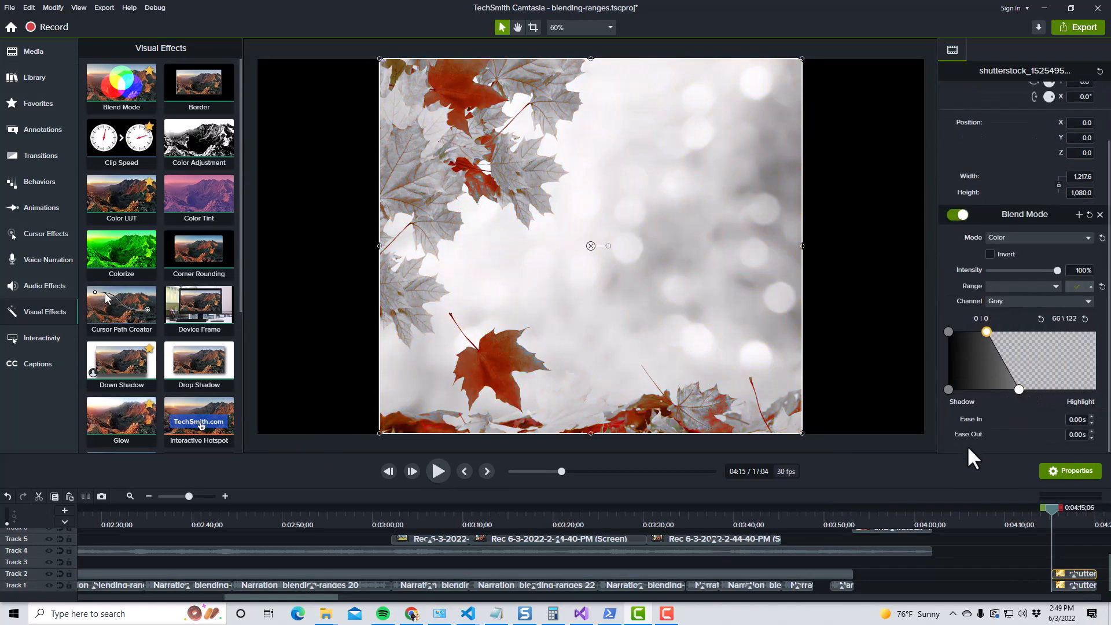